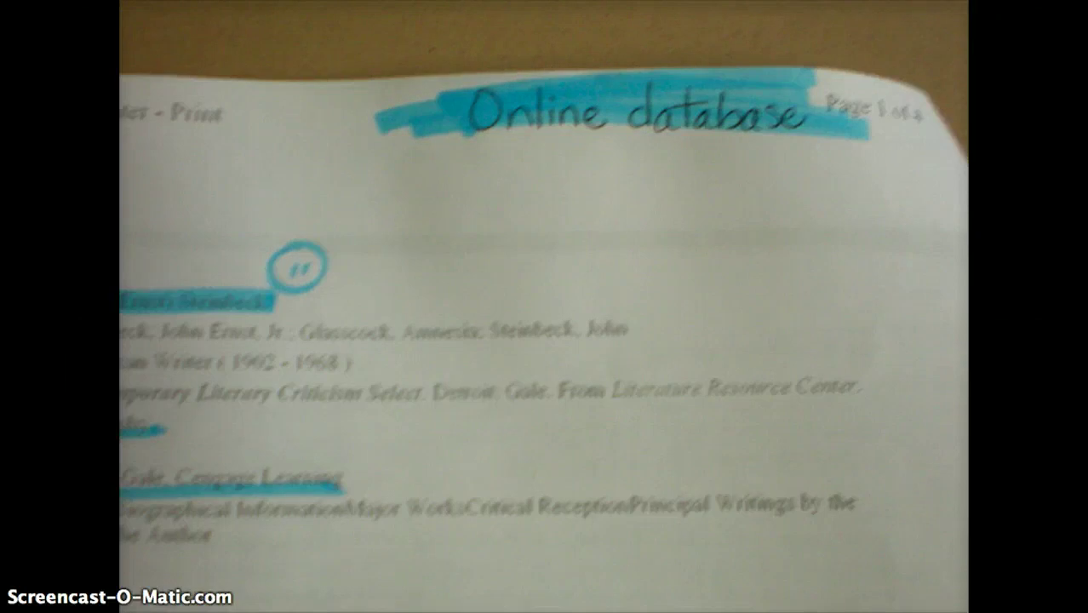
- Leave the webcam view of the printout and return to the NoodleTools My Projects list
key("Escape")
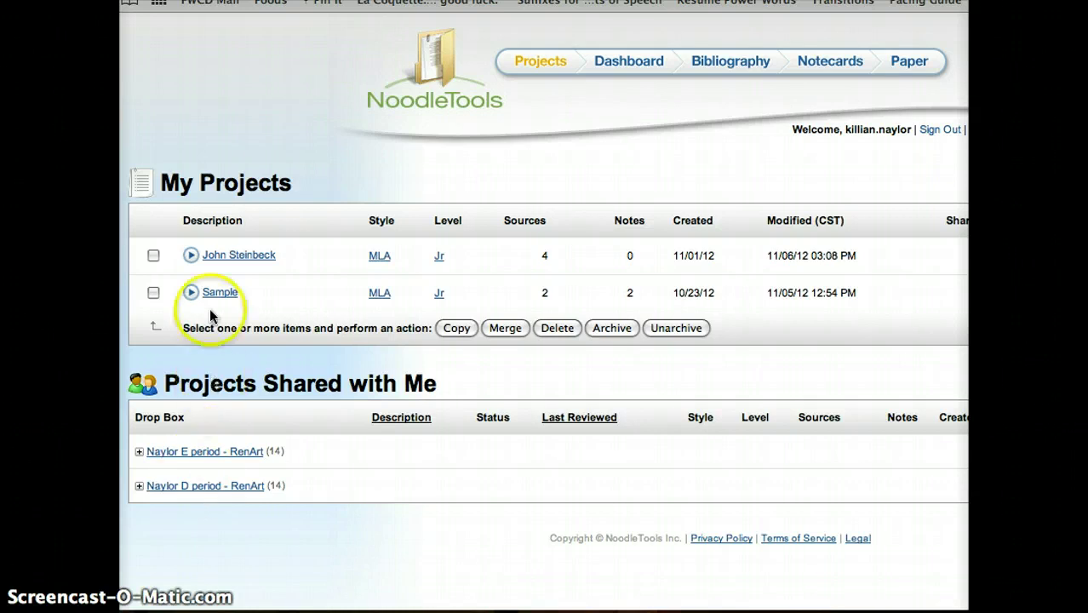
- Open the John Steinbeck project and show its Bibliography works cited list
left_click(227, 256)
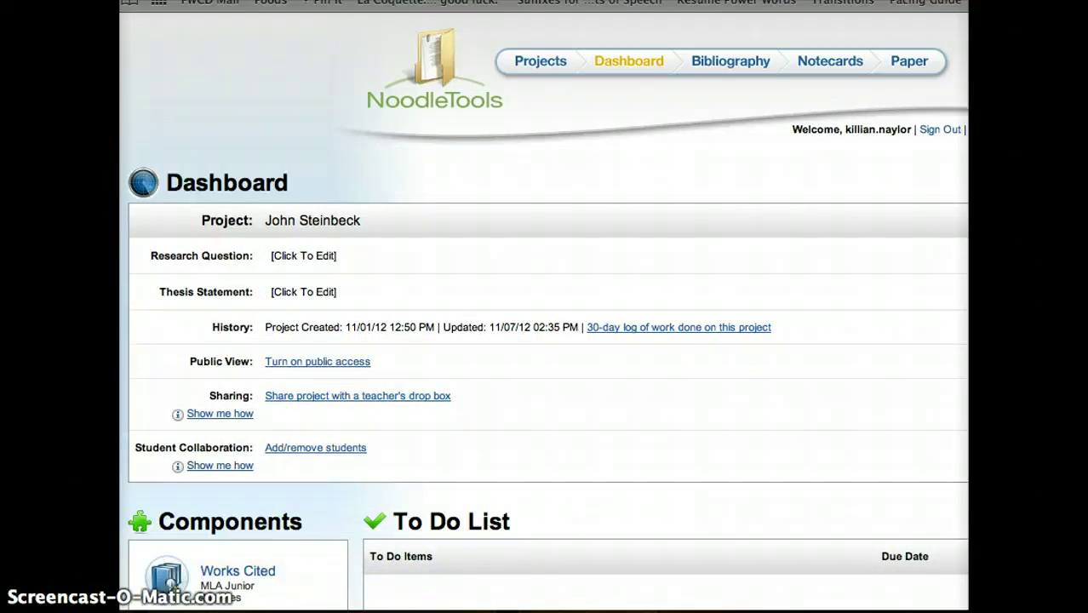
left_click(722, 75)
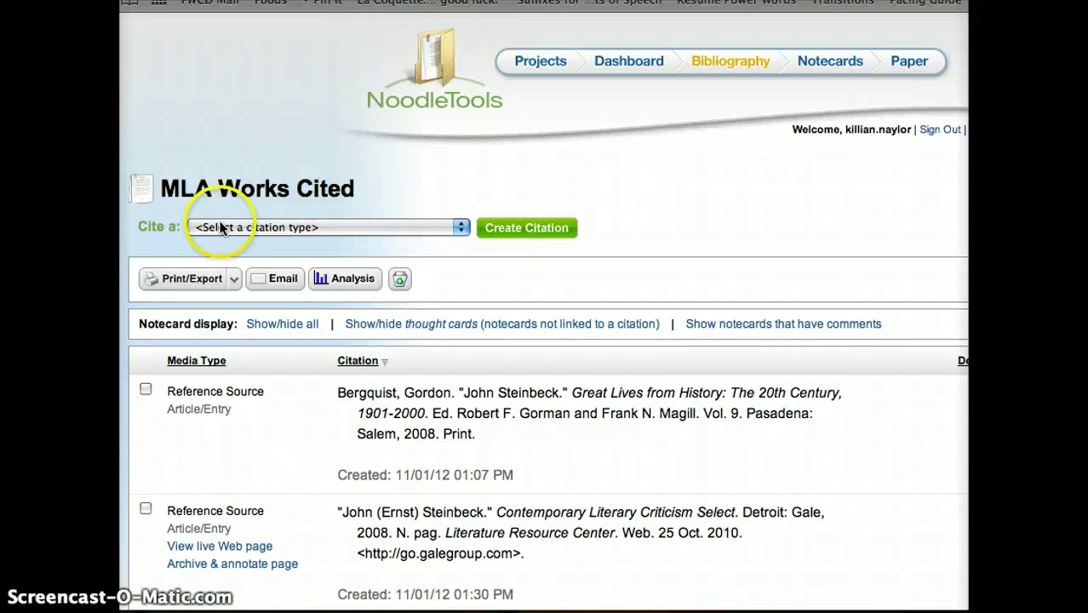
- Create a new citation of type Database from the Cite a dropdown
left_click(460, 230)
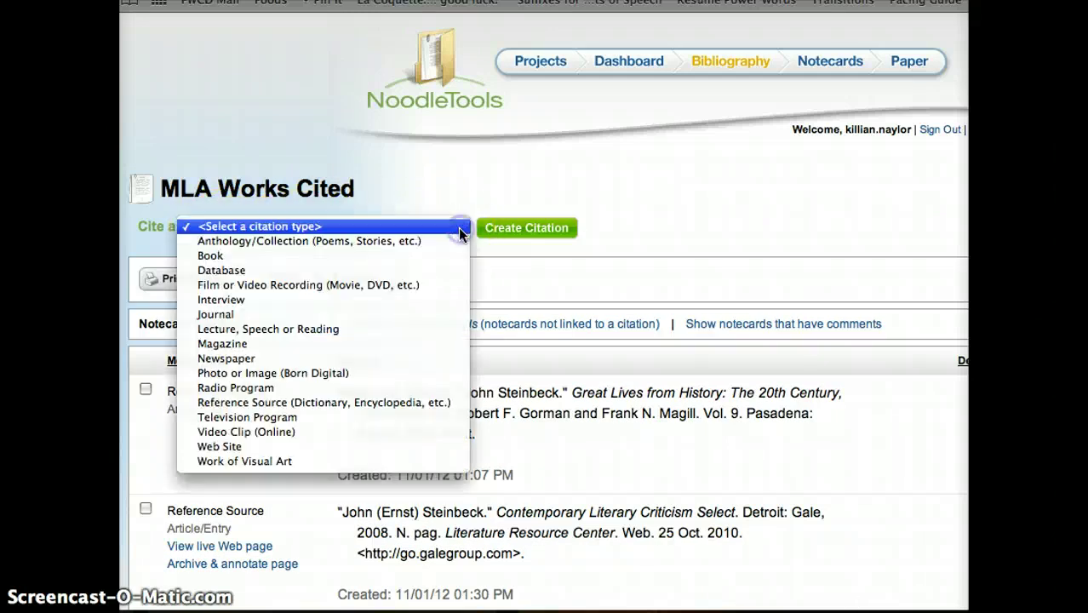
left_click(446, 270)
left_click(520, 228)
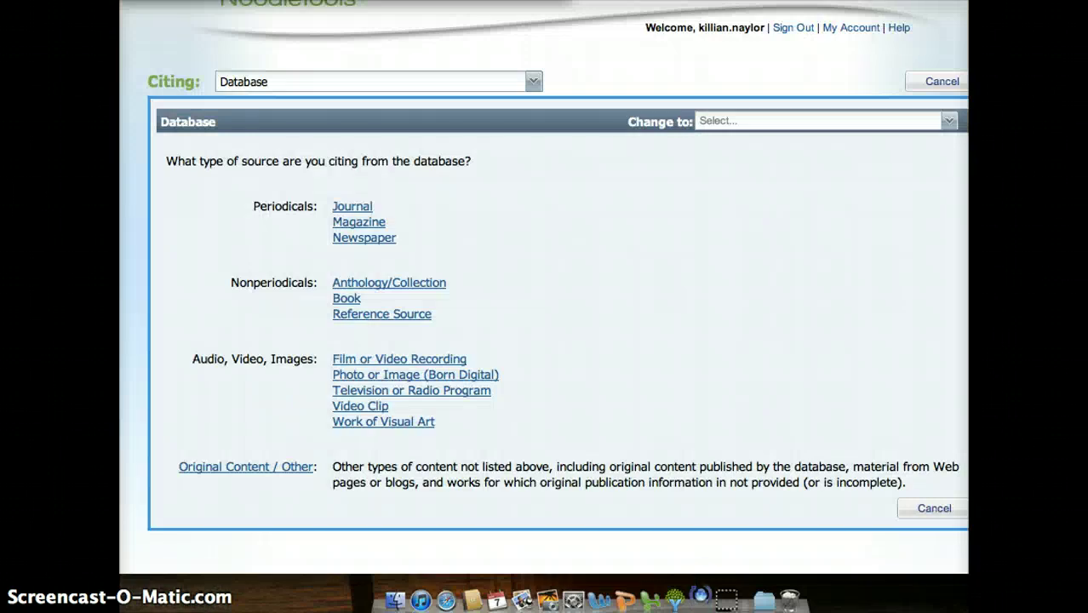
- Choose Reference Source under Nonperiodicals as the kind of database source
left_click(371, 316)
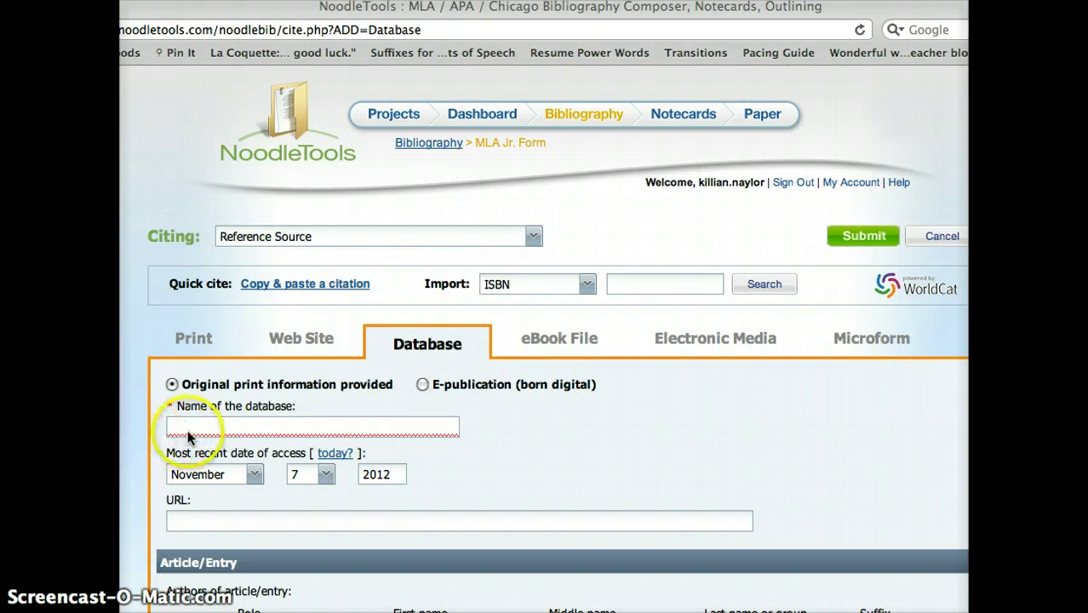
- Enter Literature Resource Center as the database name, picked from the autocomplete suggestions
left_click(187, 429)
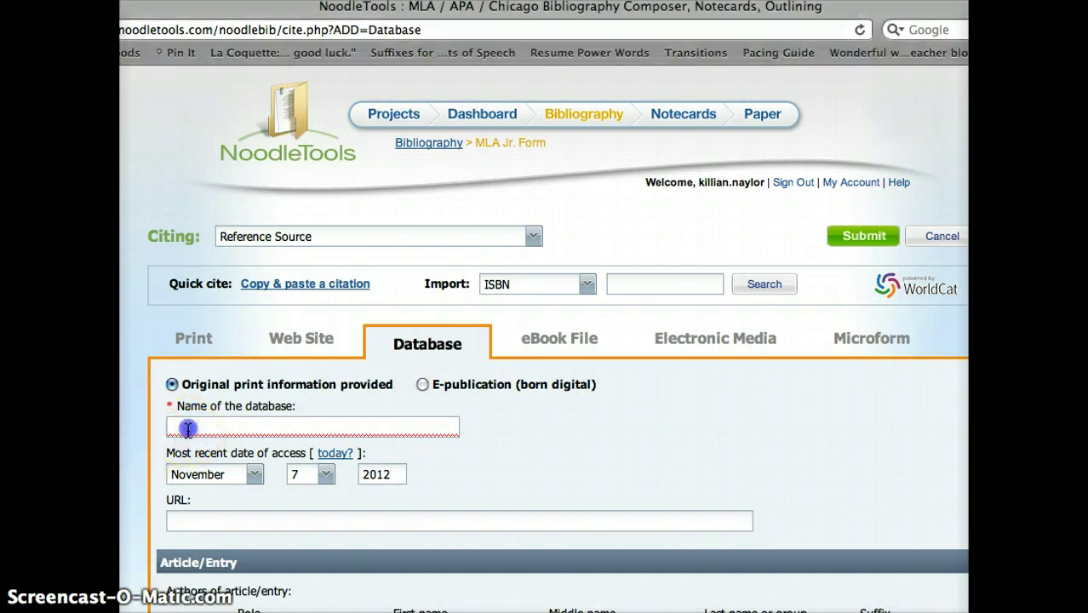
type("L")
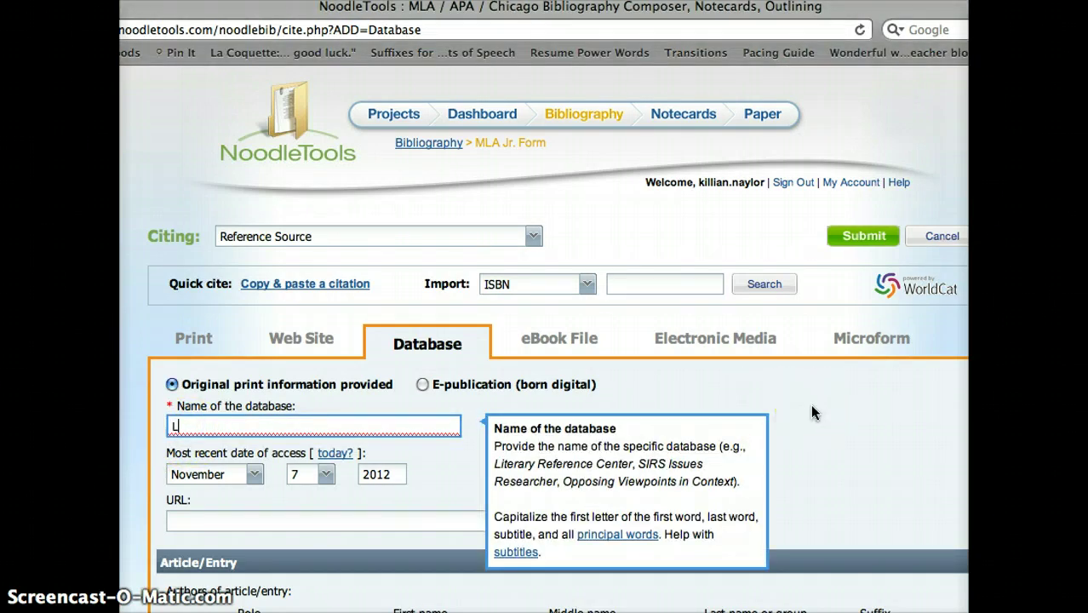
type("iterature ")
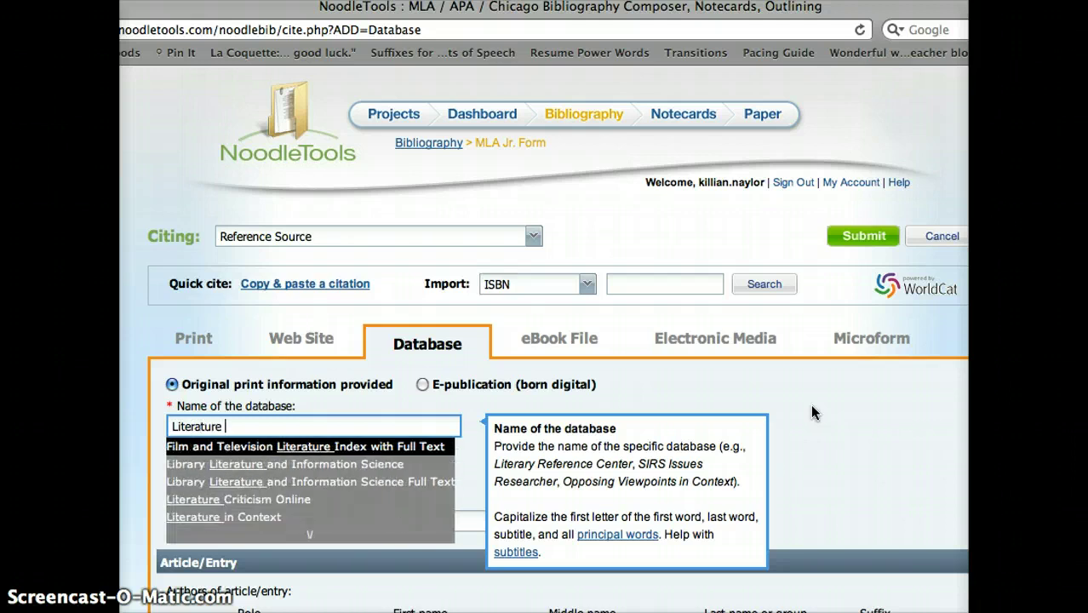
type("Re")
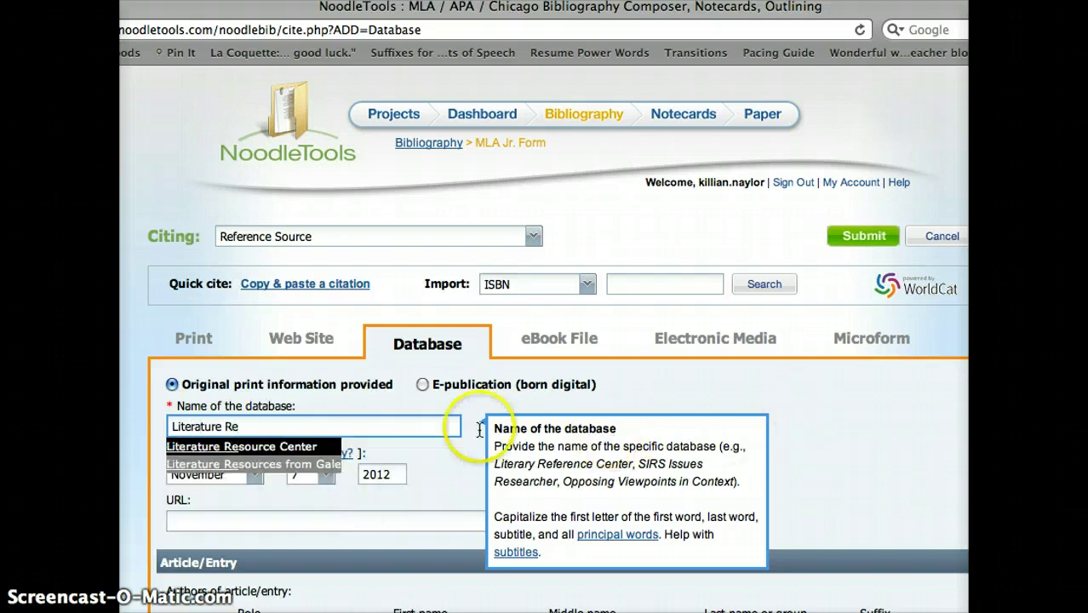
left_click(287, 446)
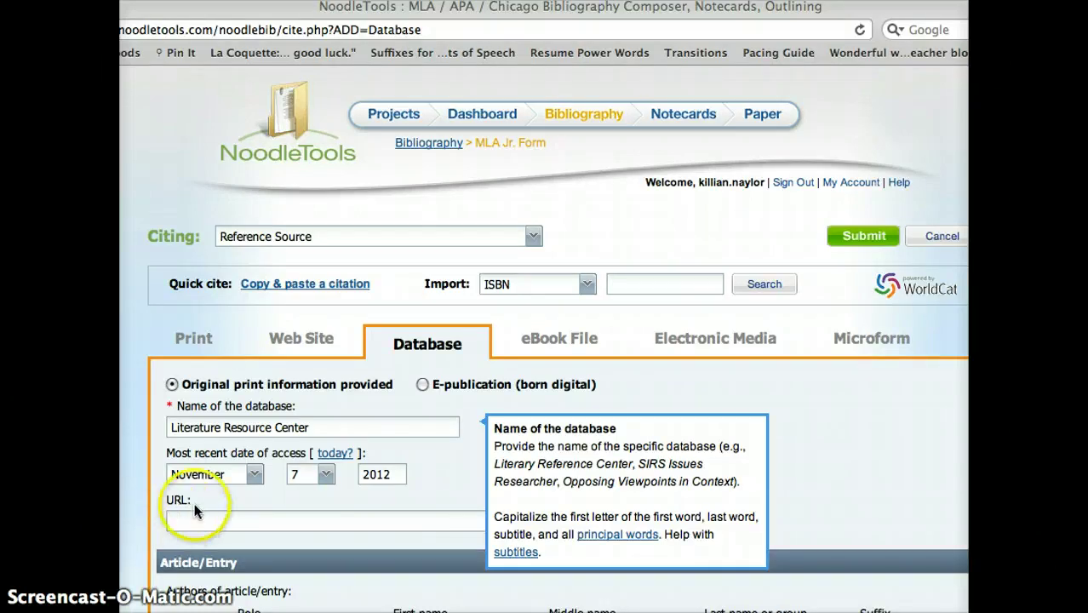
- Set the access month to October, the day to 25, and the year to 2010
left_click(256, 477)
left_click(258, 478)
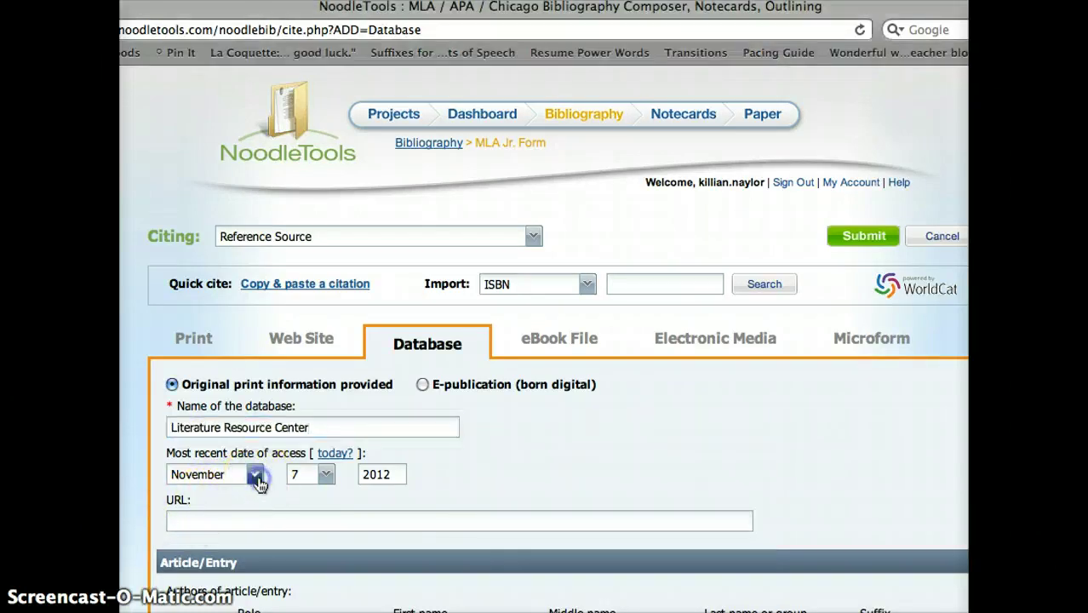
left_click(244, 413)
left_click(316, 482)
left_click(319, 477)
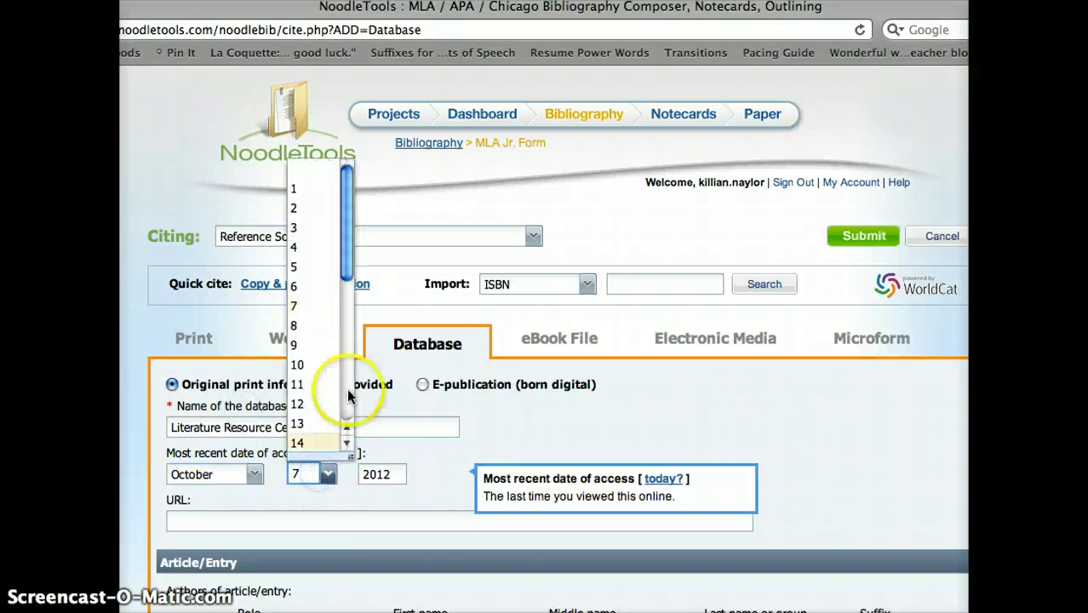
left_click_drag(353, 278, 342, 376)
left_click(317, 415)
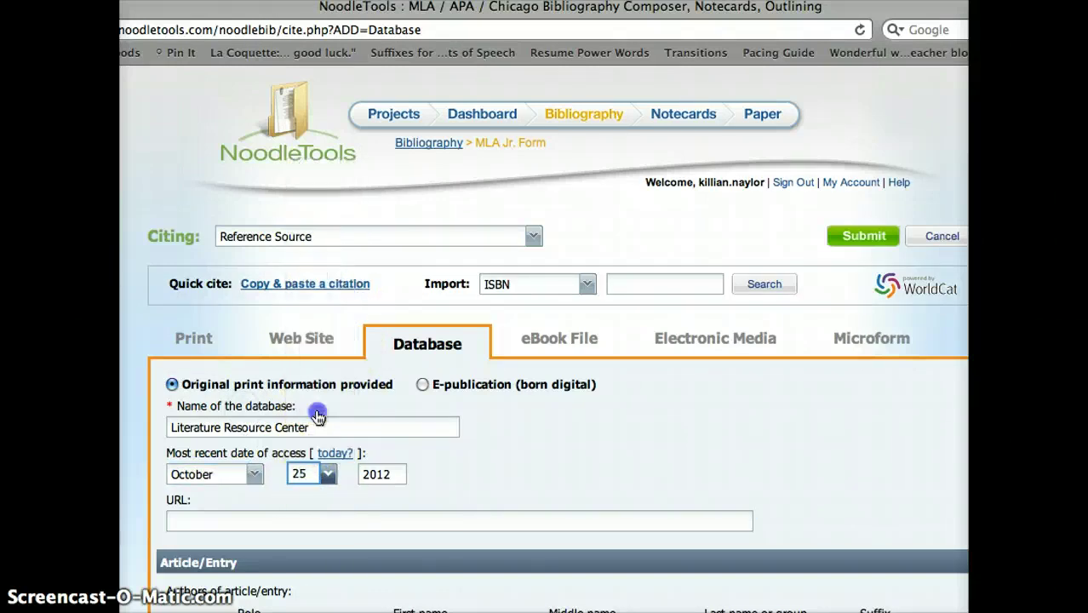
left_click(390, 474)
key("BackSpace")
type("0")
left_click(596, 432)
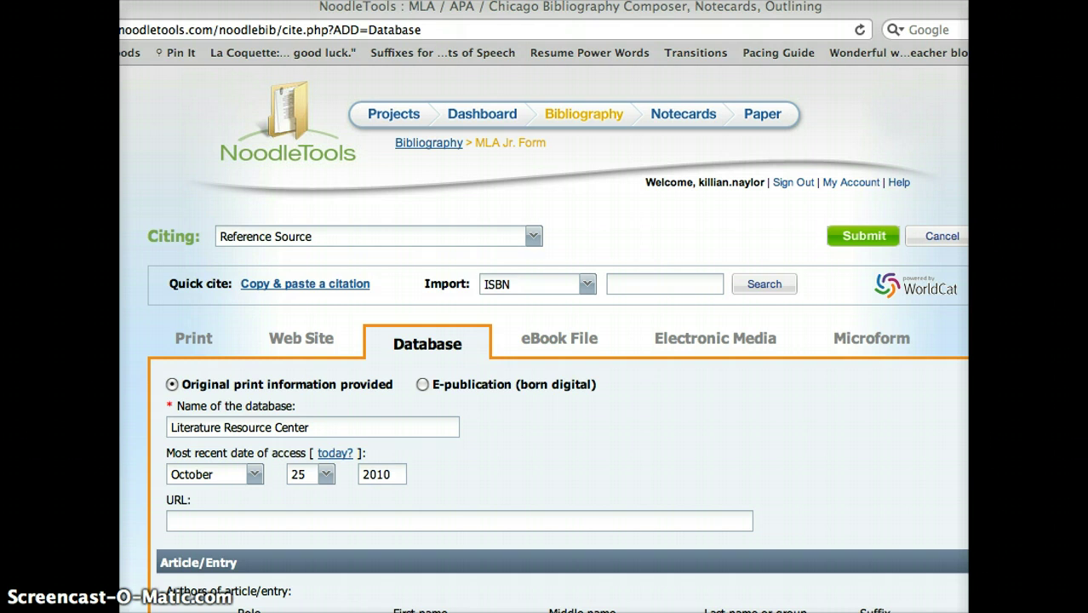
left_click(217, 520)
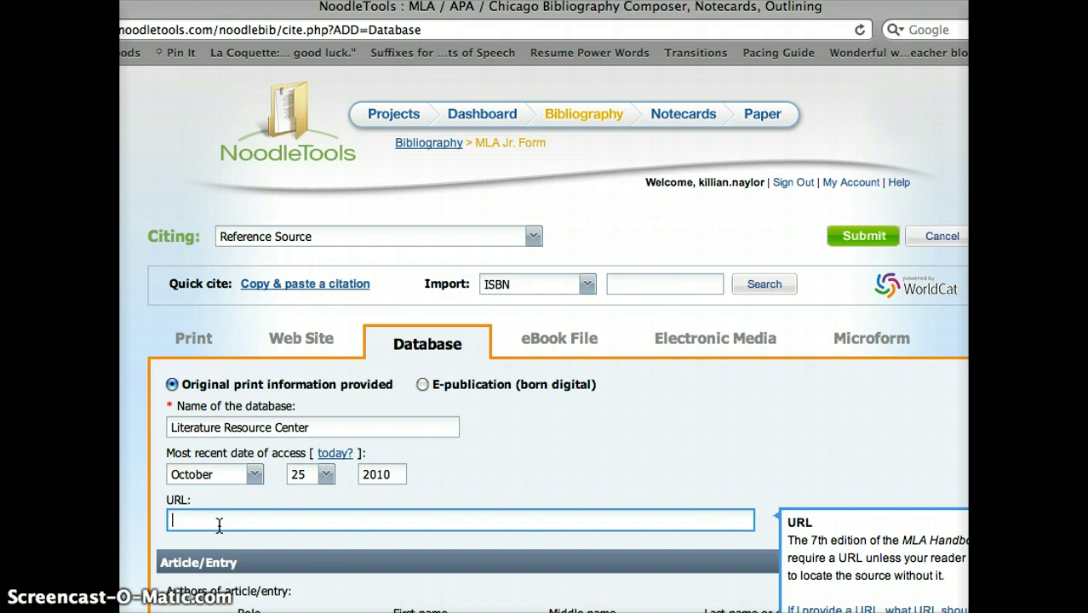
type("http://go.galegroup.com")
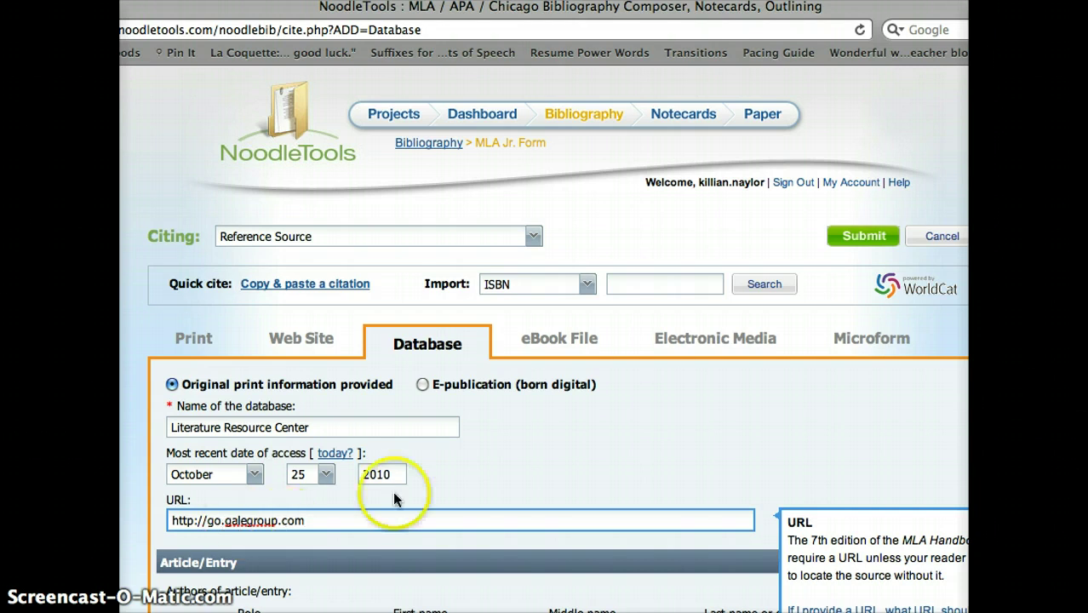
scroll(432, 479, "down", 1)
scroll(433, 487, "down", 5)
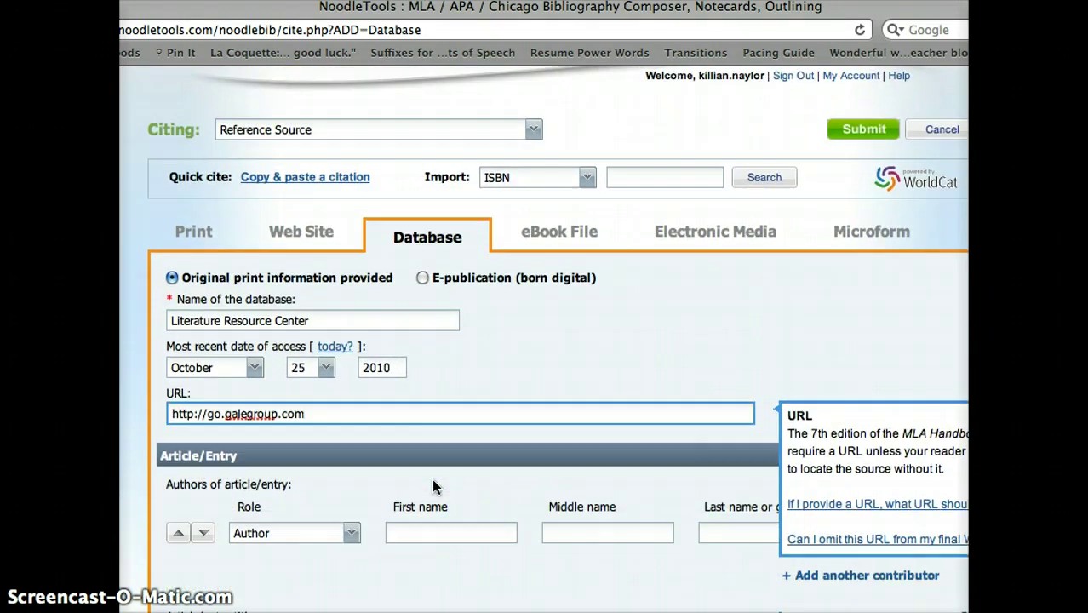
scroll(431, 479, "down", 3)
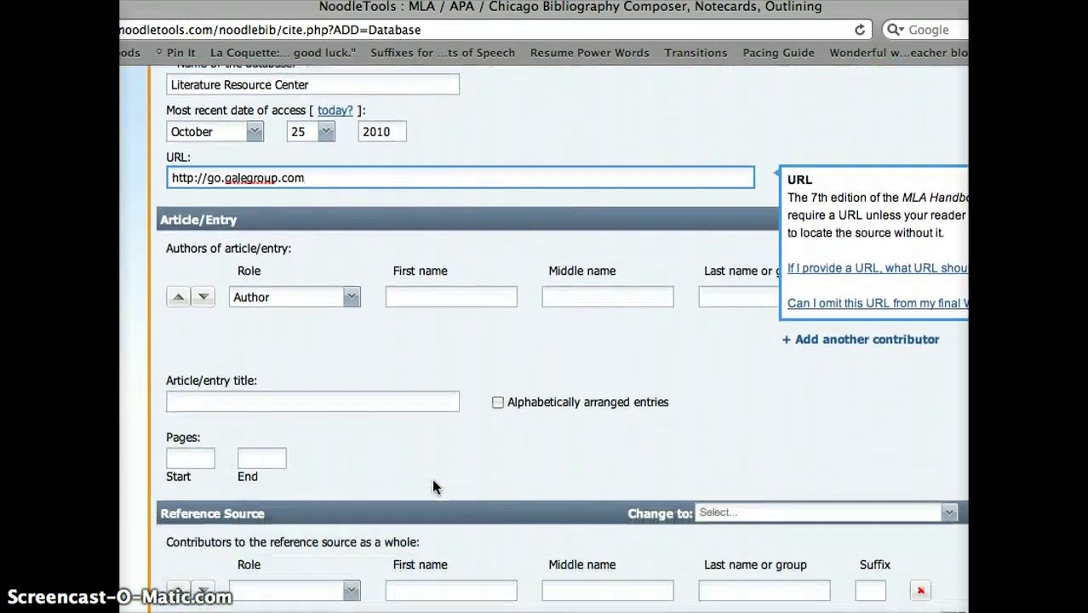
left_click(344, 388)
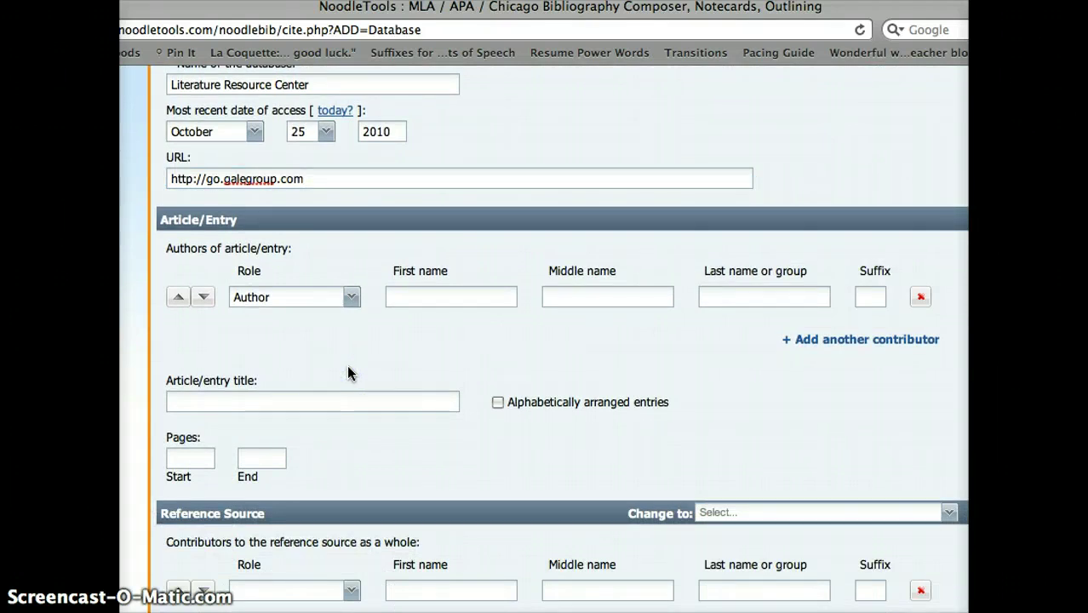
left_click(206, 570)
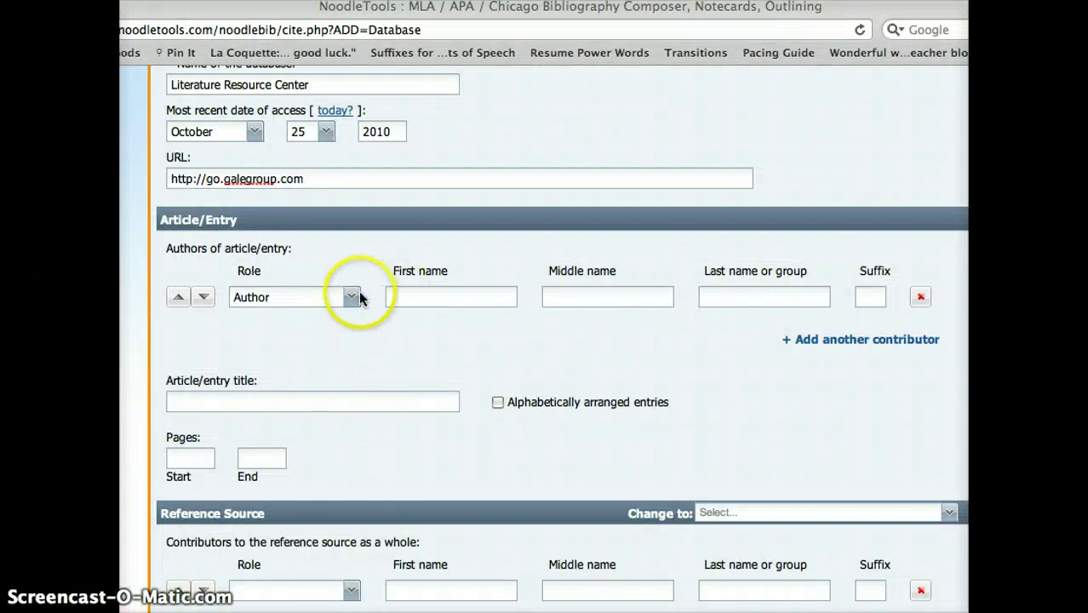
- Keep Author as the contributor role and leave the name fields blank
left_click(353, 296)
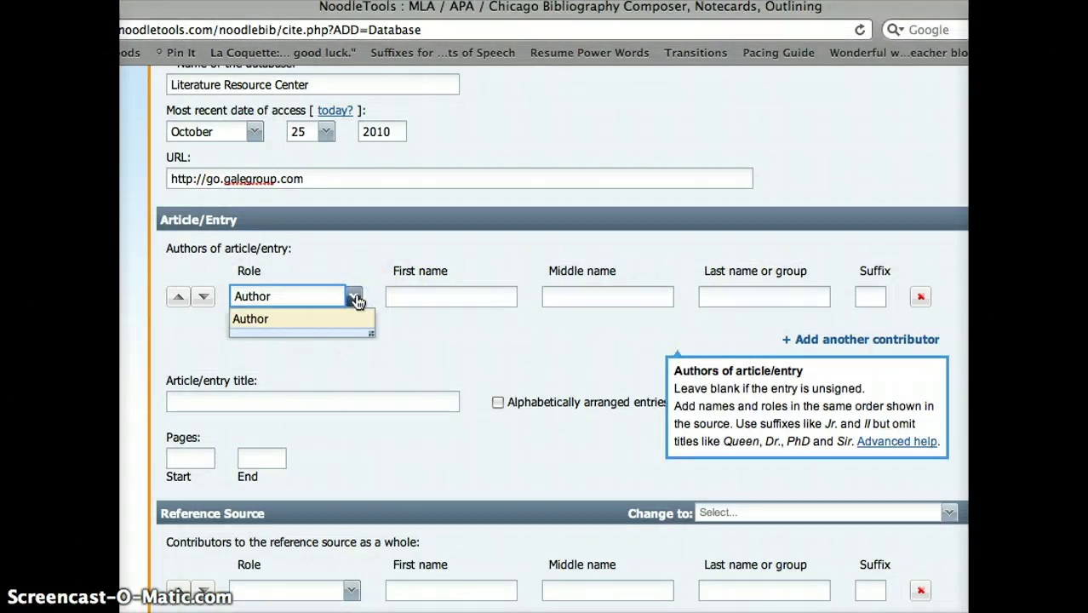
left_click(441, 327)
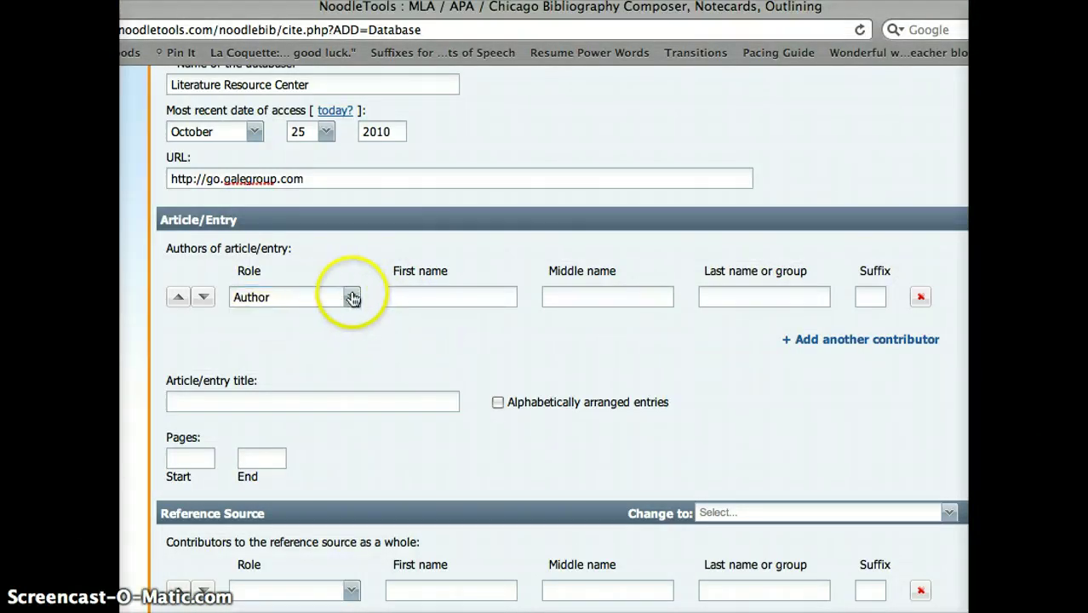
left_click(353, 297)
left_click(368, 333)
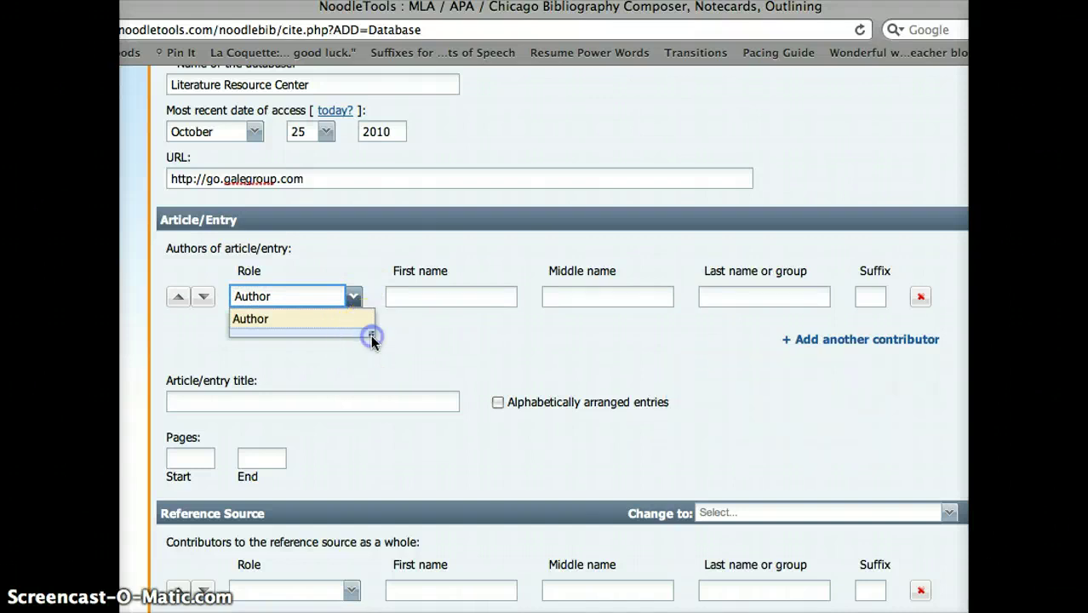
left_click(358, 308)
left_click(353, 296)
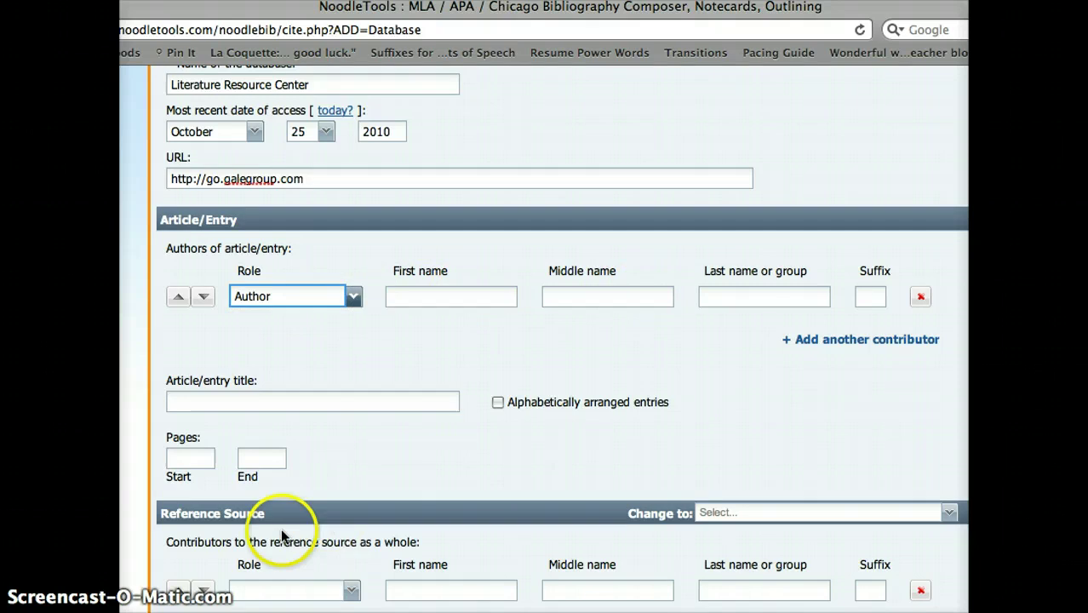
left_click_drag(162, 380, 251, 380)
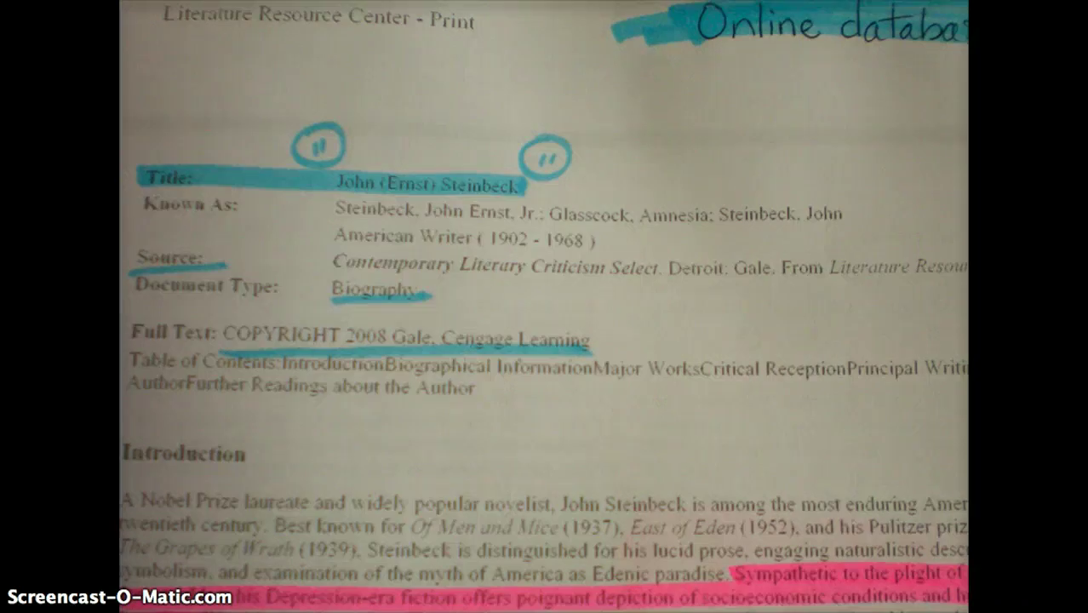
left_click(117, 584)
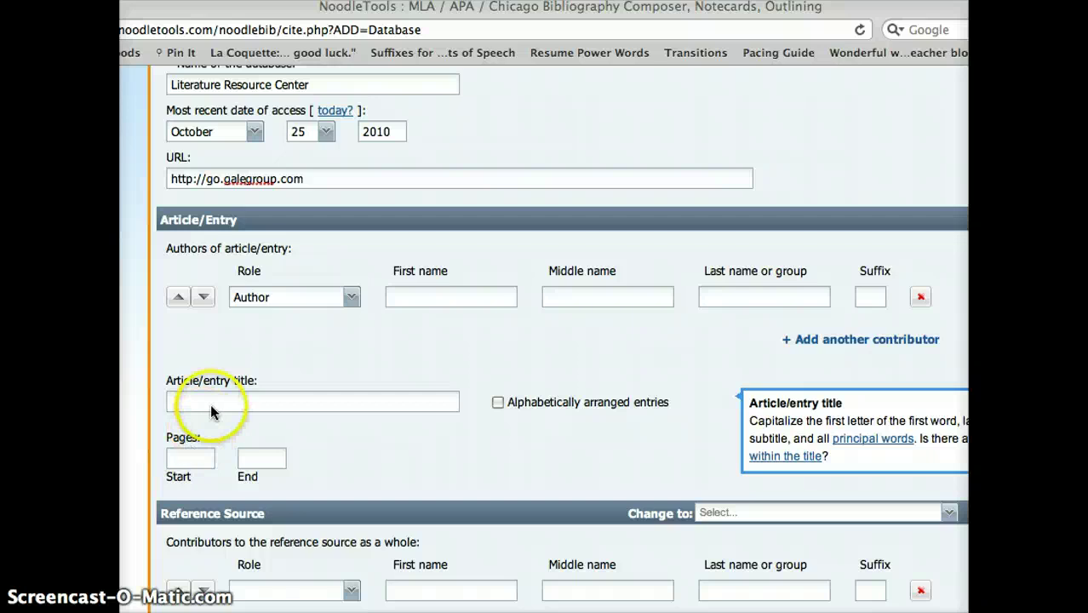
- Type John (Ernst) Steinbeck into the Article/entry title field
left_click(210, 404)
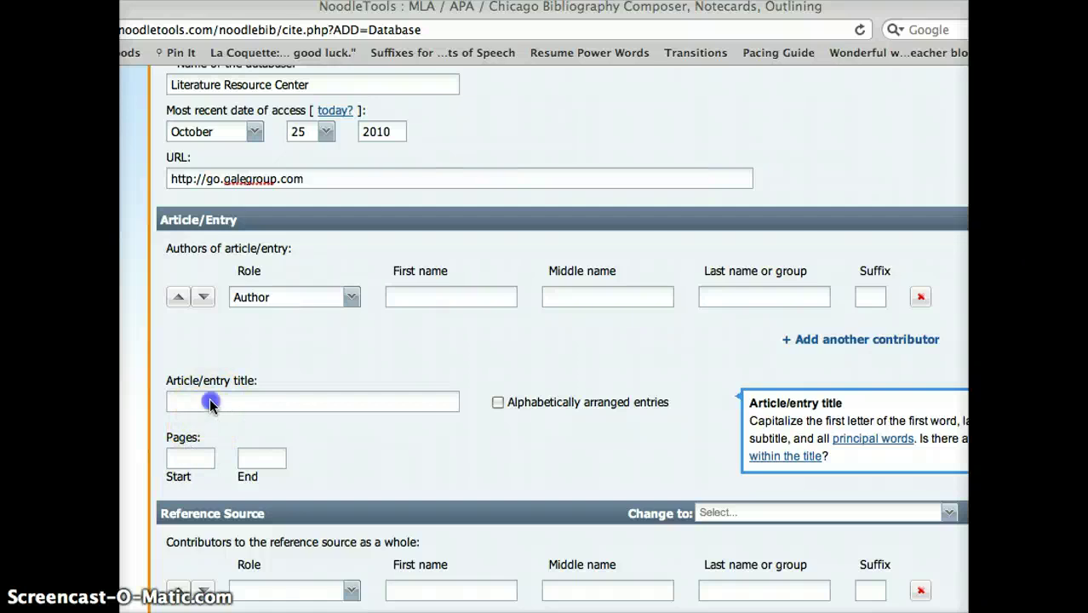
type("John (")
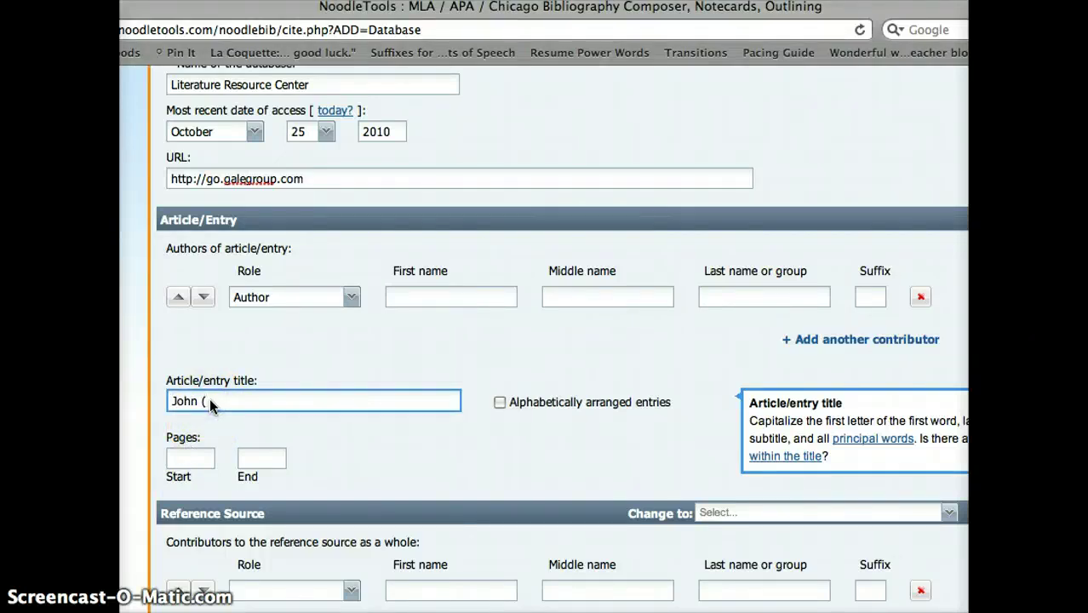
type("Ernst) Steinbeck")
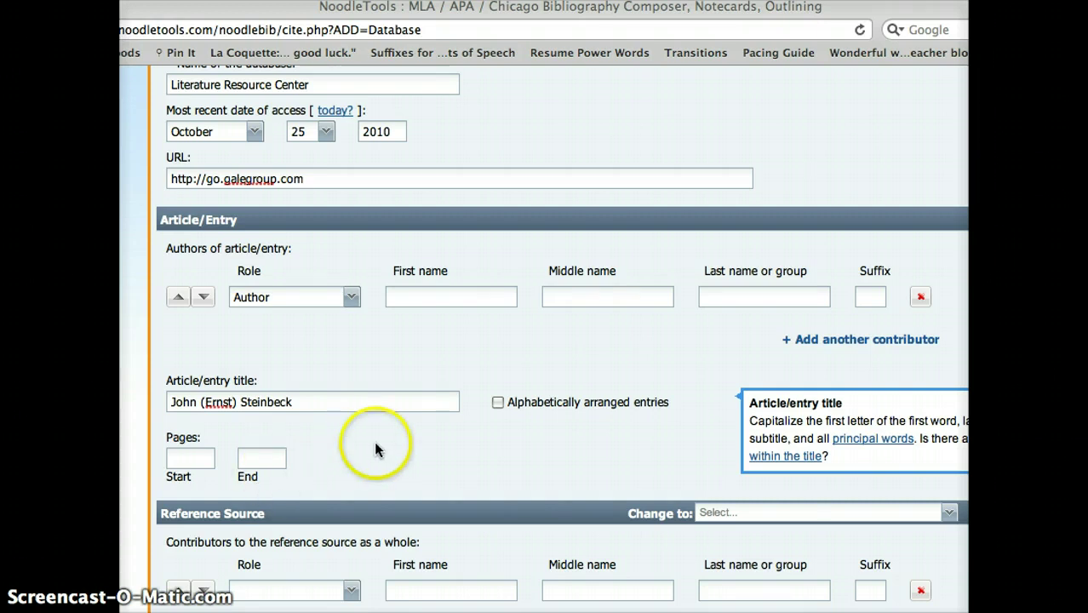
scroll(376, 450, "down", 1)
scroll(375, 443, "down", 5)
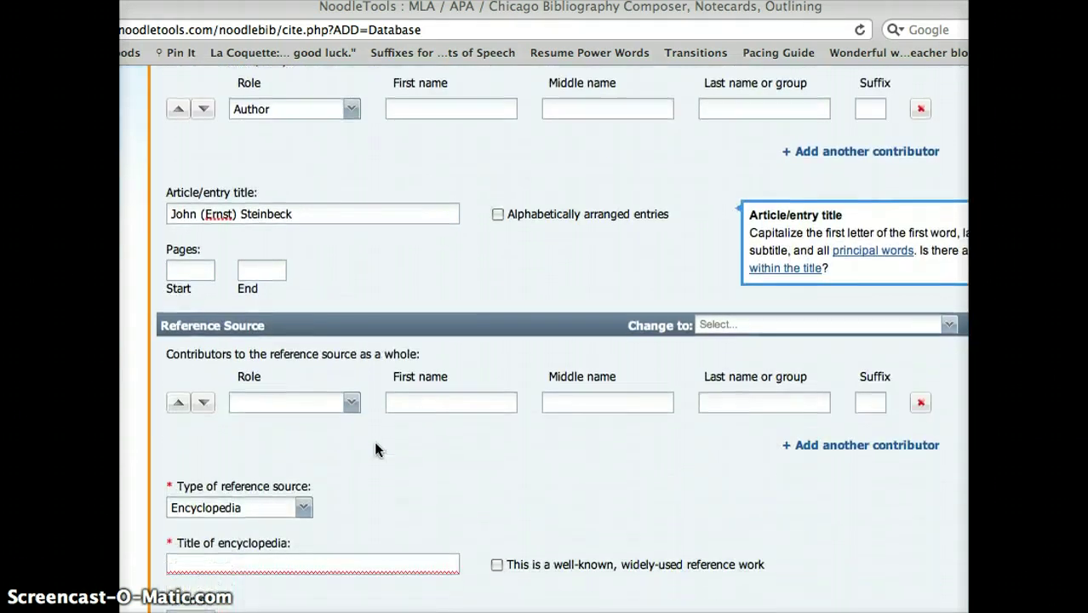
scroll(376, 450, "down", 3)
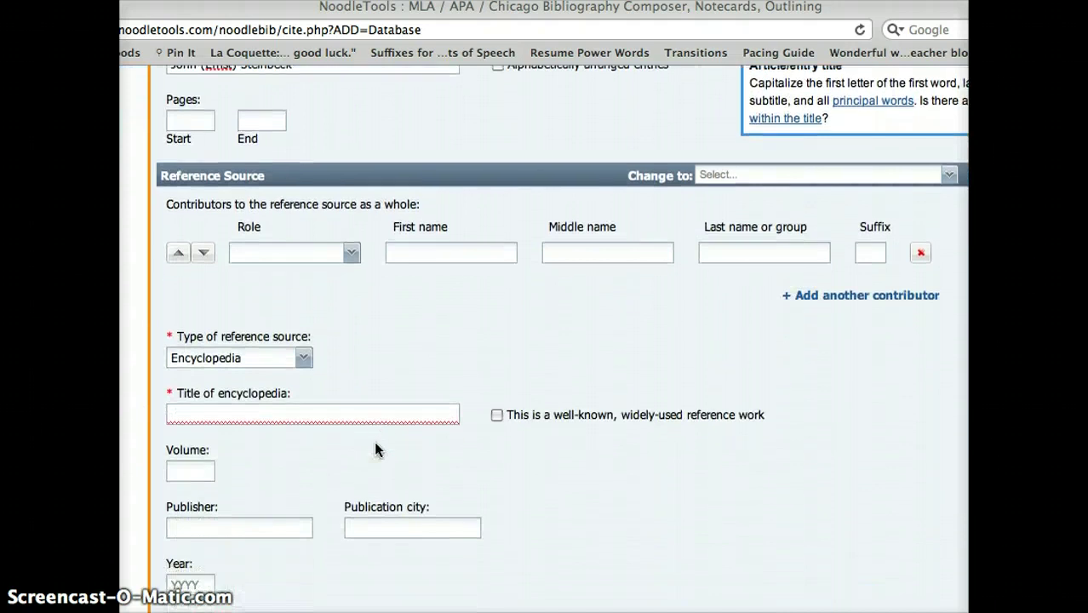
scroll(375, 450, "down", 1)
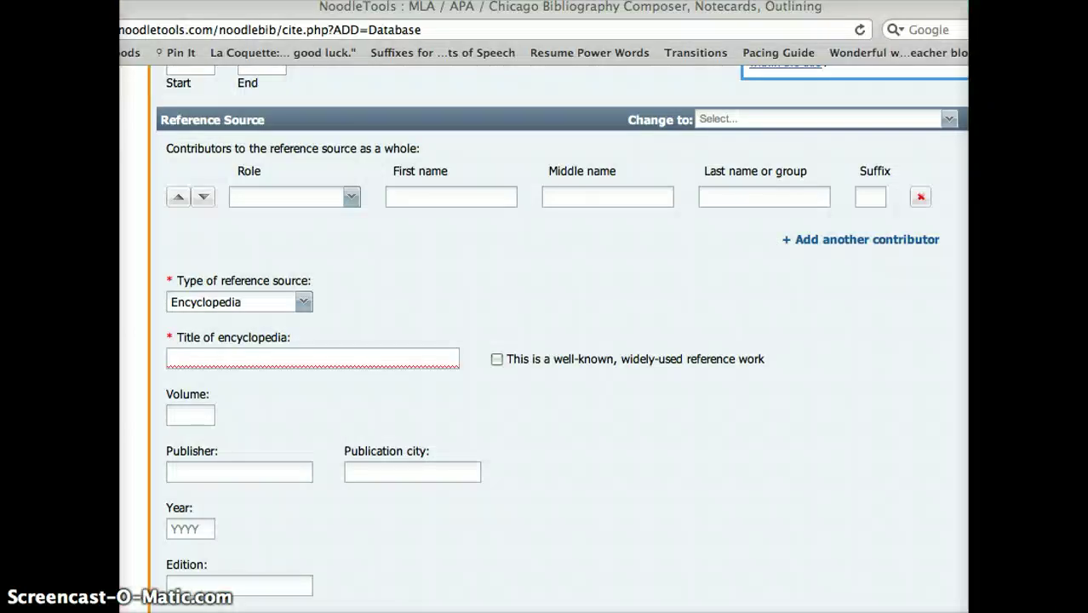
left_click(307, 304)
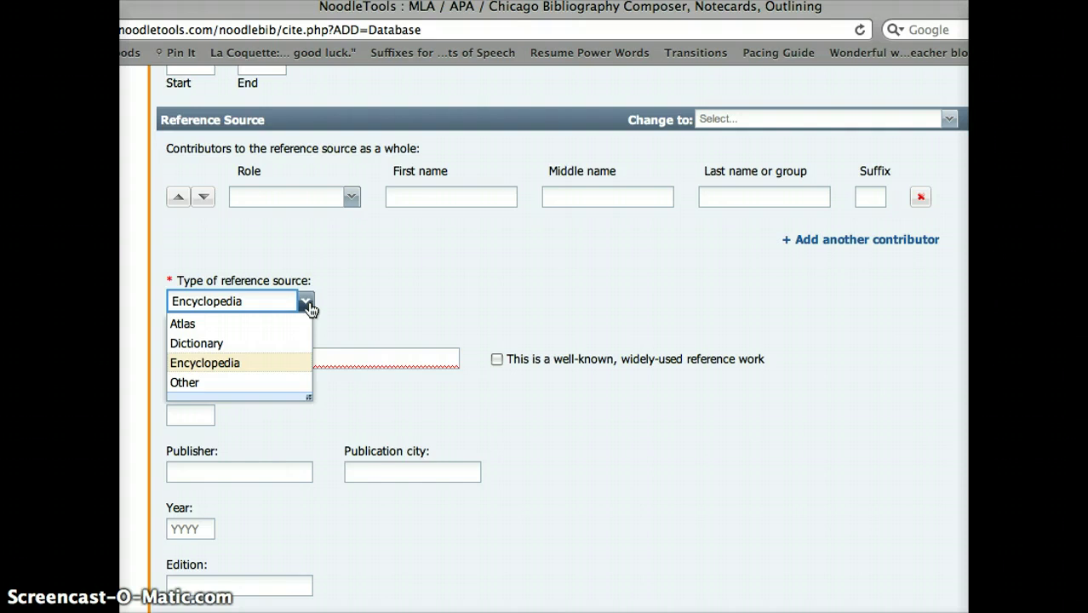
left_click(308, 305)
left_click(307, 358)
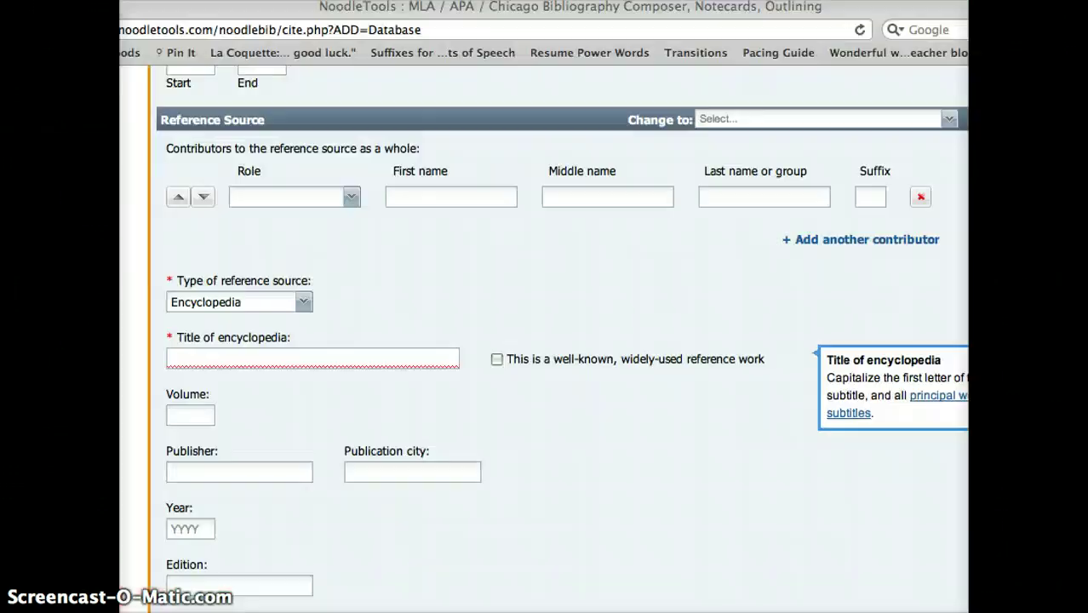
- Enter Contemporary Literary Criticism Select as the encyclopedia title, leaving Volume blank
left_click(241, 358)
type("Contempo")
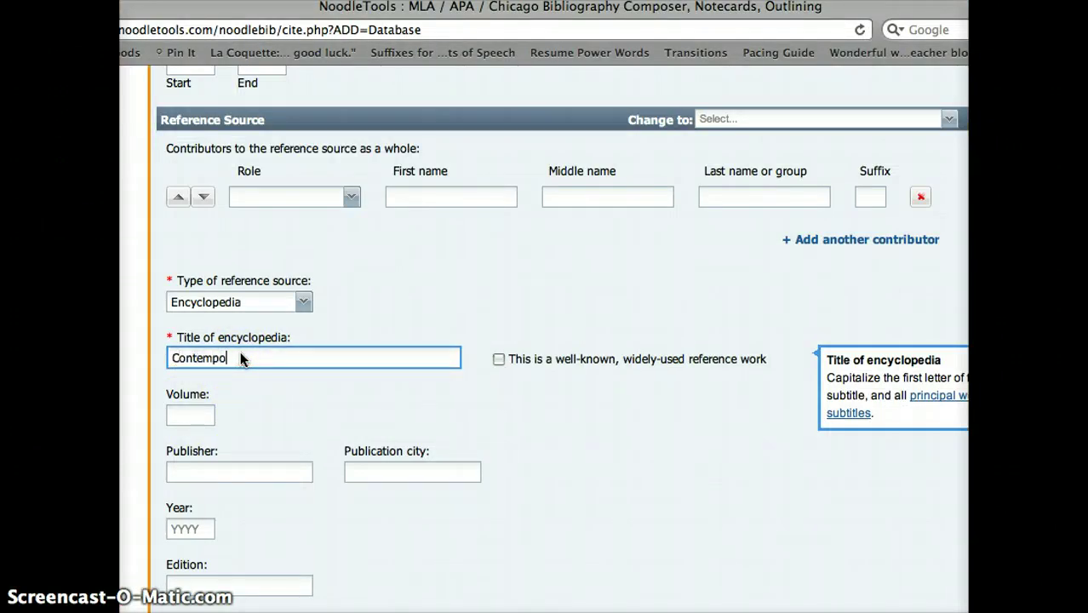
type("rary Literary Criticism Select")
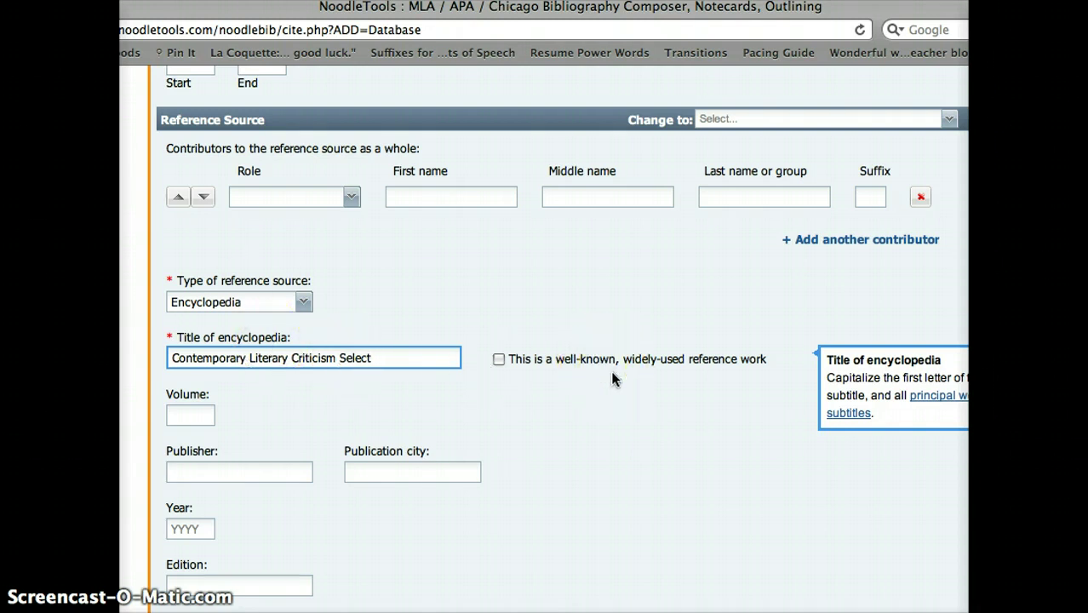
left_click(210, 425)
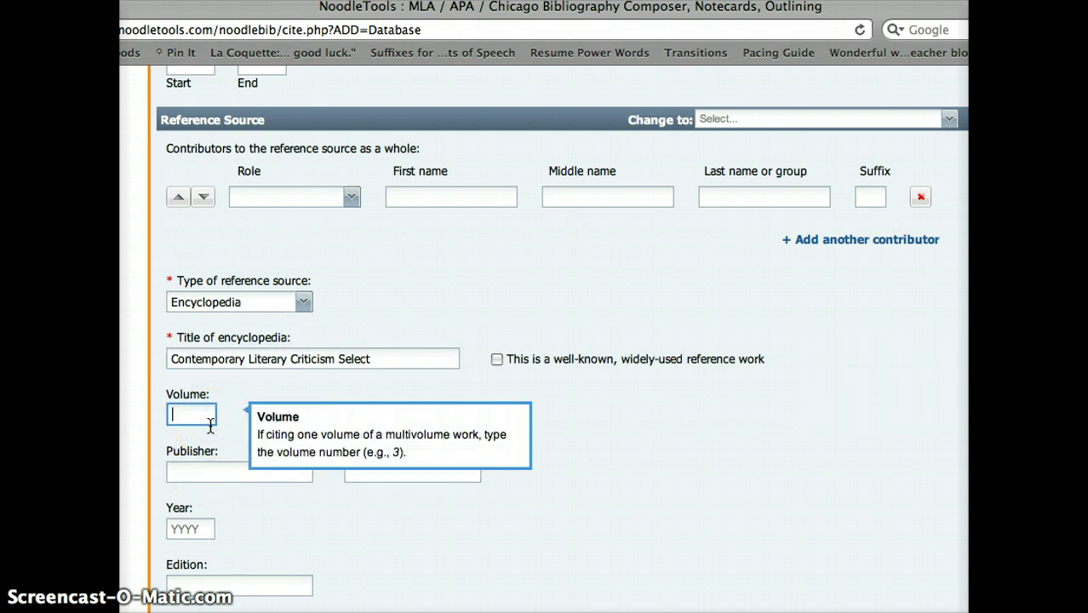
left_click(210, 472)
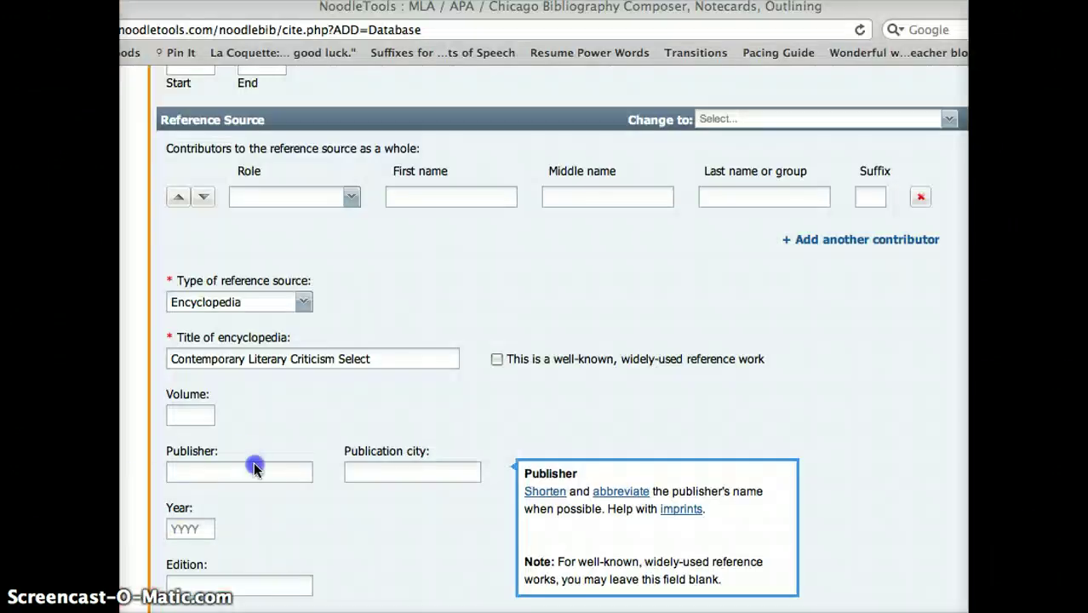
- Enter publisher Gale, publication city Detroit, and year 2008
left_click(254, 467)
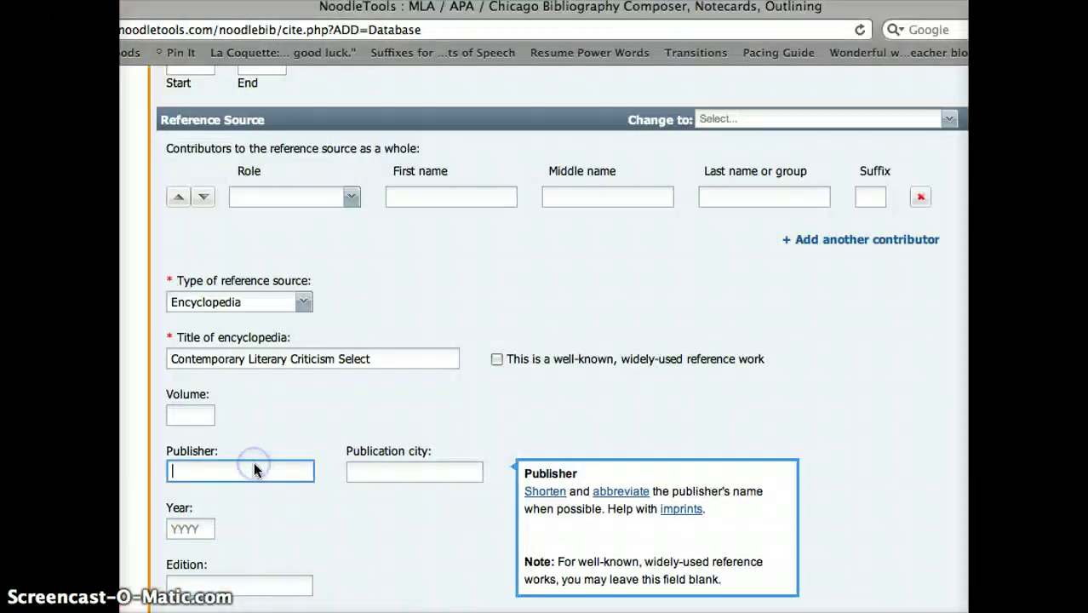
type("Gale")
key("Tab")
type("Detroit")
key("Tab")
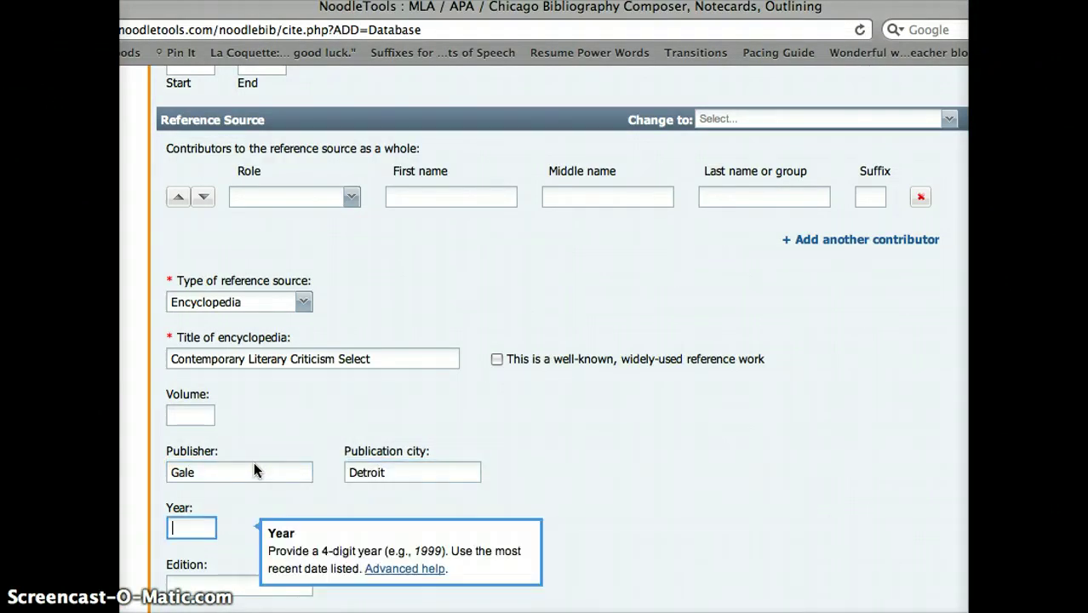
type("2008")
- Submit the finished 'John (Ernst) Steinbeck' database citation to save it to the Works Cited list
scroll(717, 461, "down", 1)
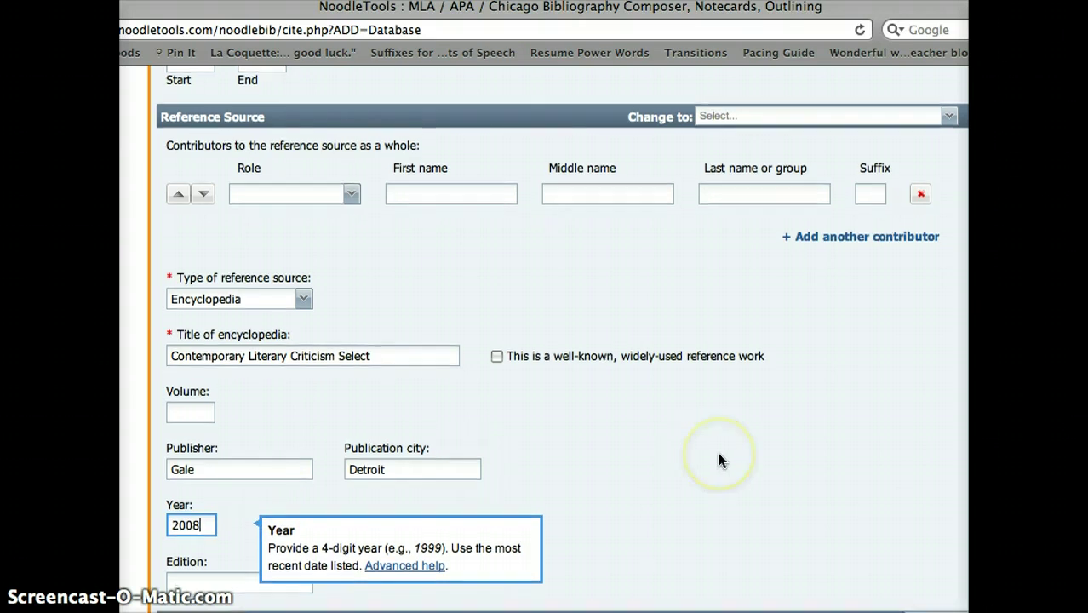
scroll(719, 460, "down", 5)
scroll(718, 460, "down", 6)
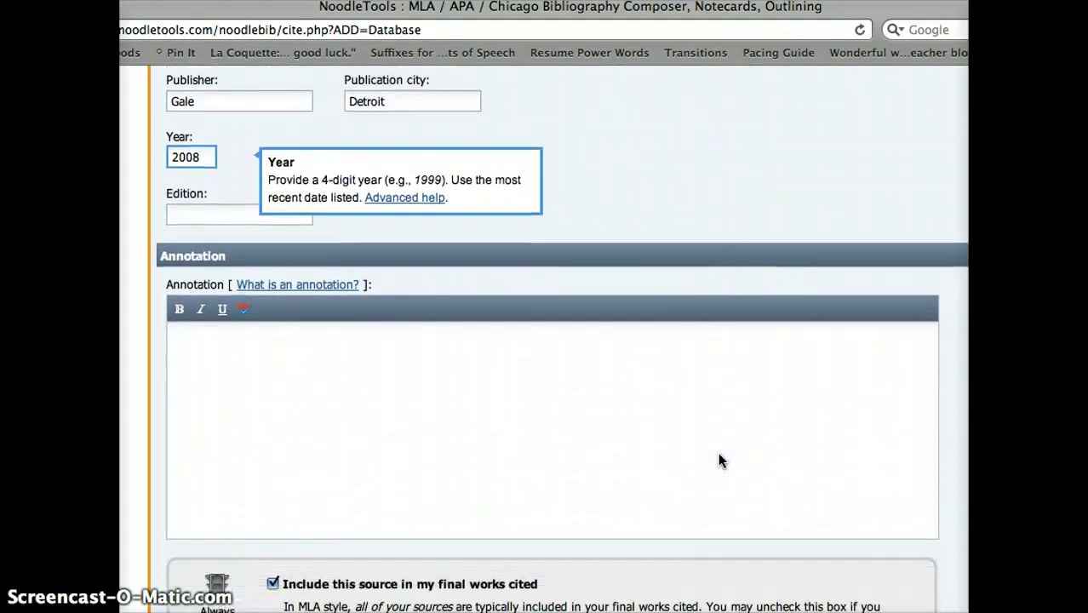
scroll(718, 461, "down", 3)
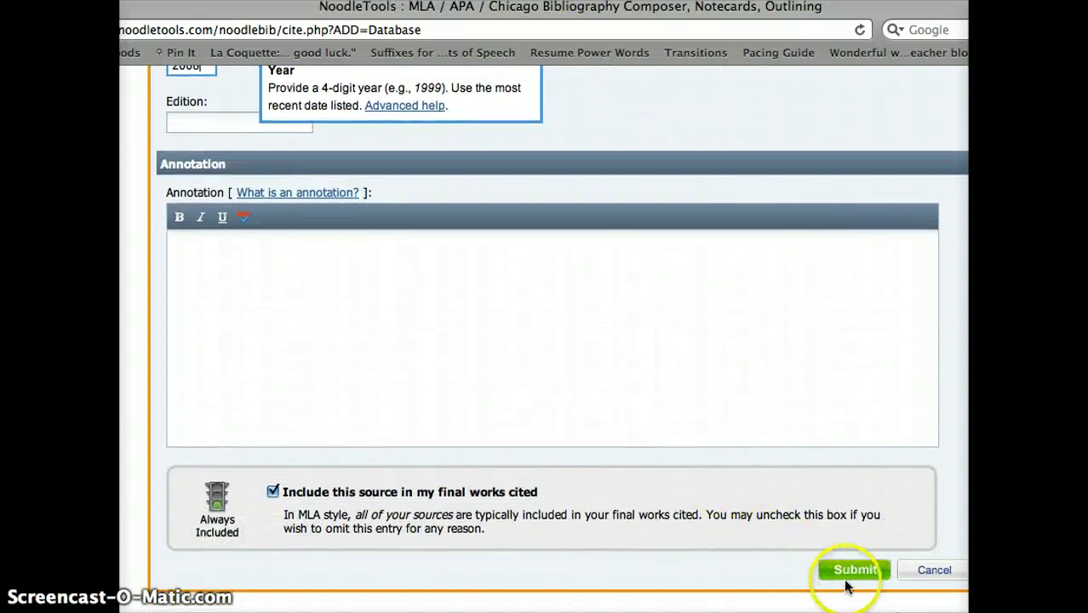
left_click(848, 582)
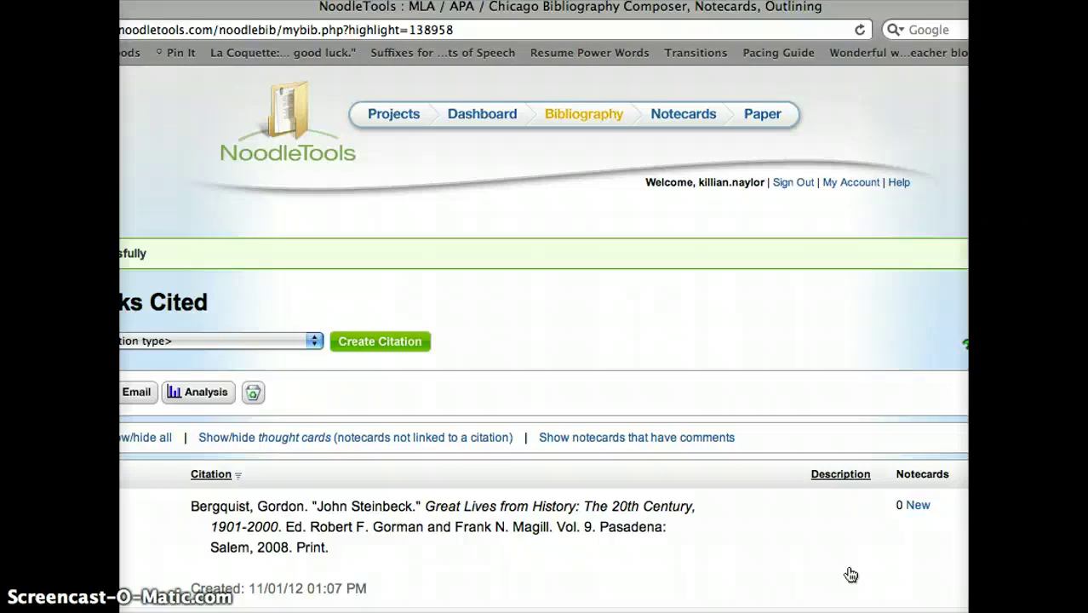
- Scroll down the Works Cited list to the new Gale entry for 'John (Ernst) Steinbeck'
scroll(850, 575, "down", 10)
scroll(851, 575, "down", 2)
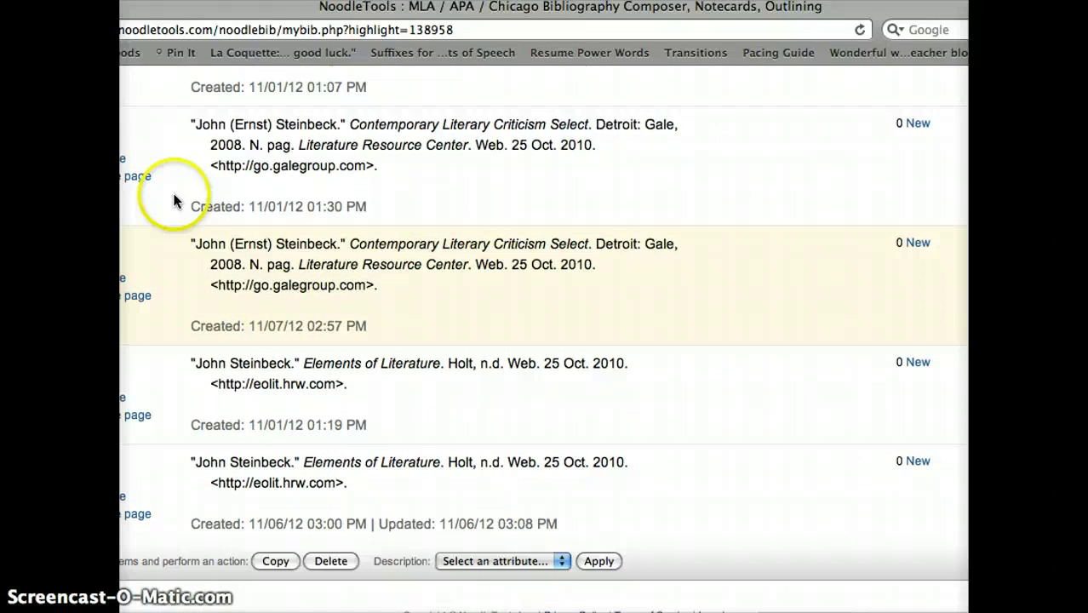